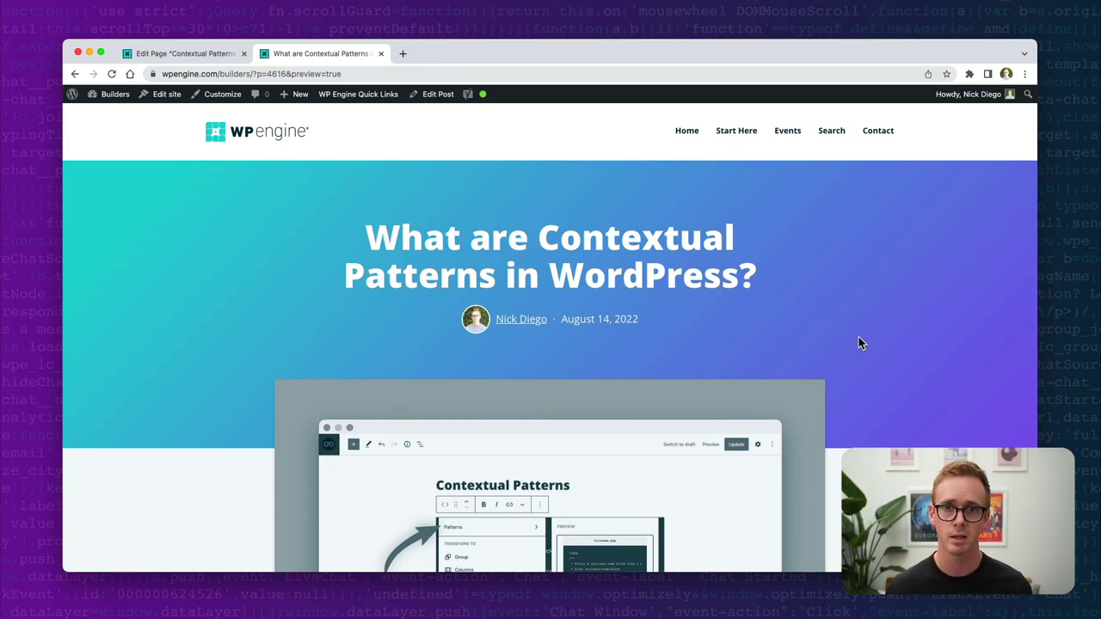
Step: Scroll the article to the patterns/contextual-pattern.php example, then bring up the Contextual Patterns page editor
scroll(866, 342, "down", 2)
scroll(865, 347, "down", 10)
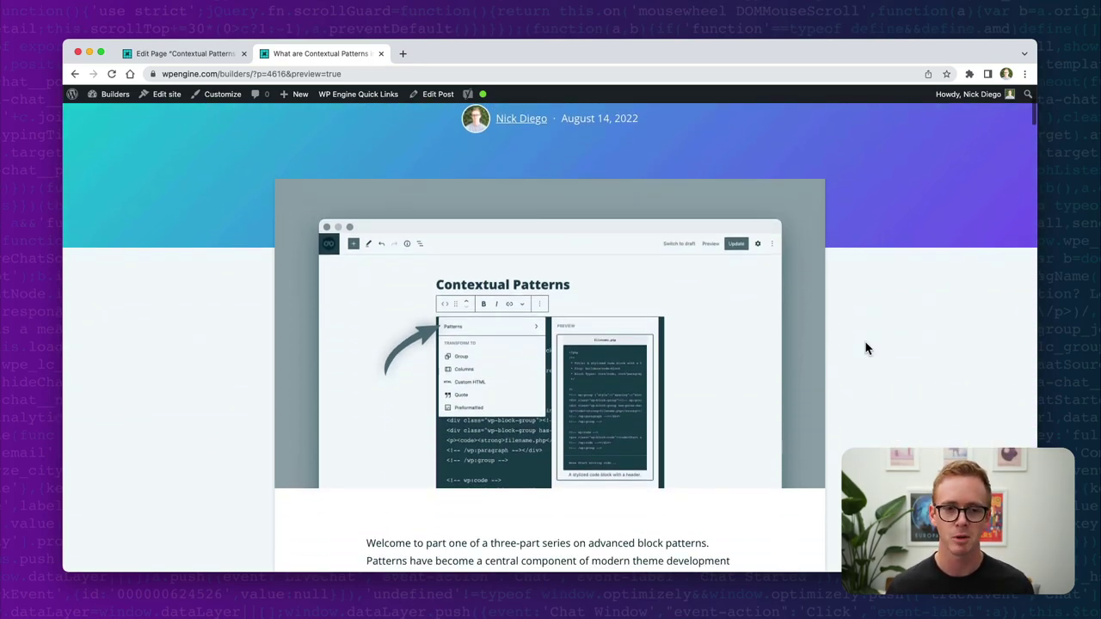
scroll(867, 348, "down", 1)
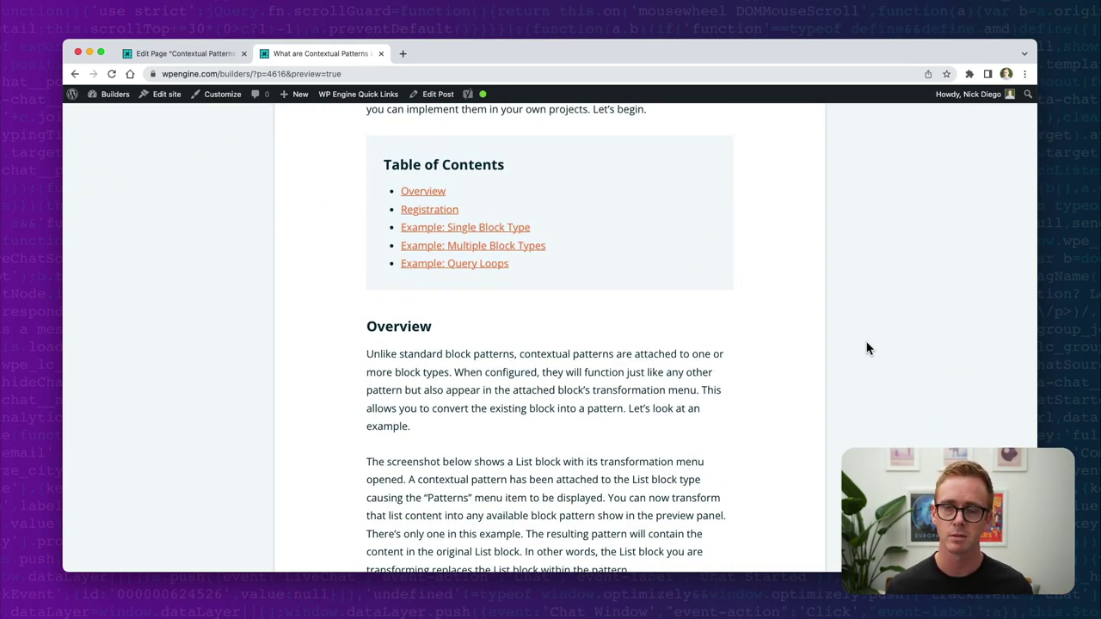
scroll(867, 348, "up", 1)
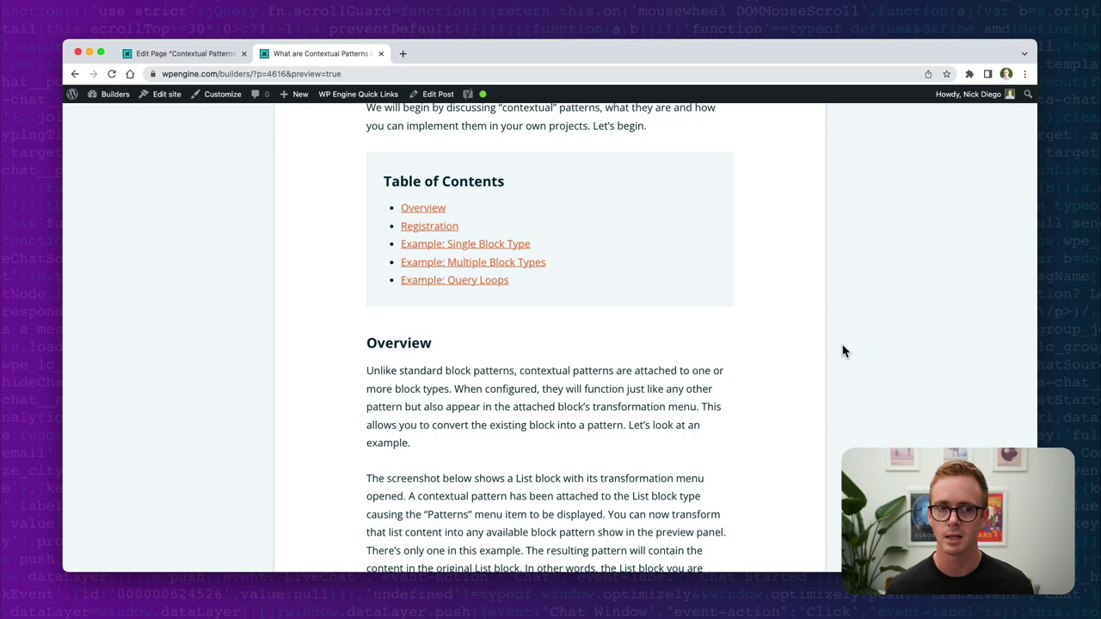
scroll(626, 315, "down", 10)
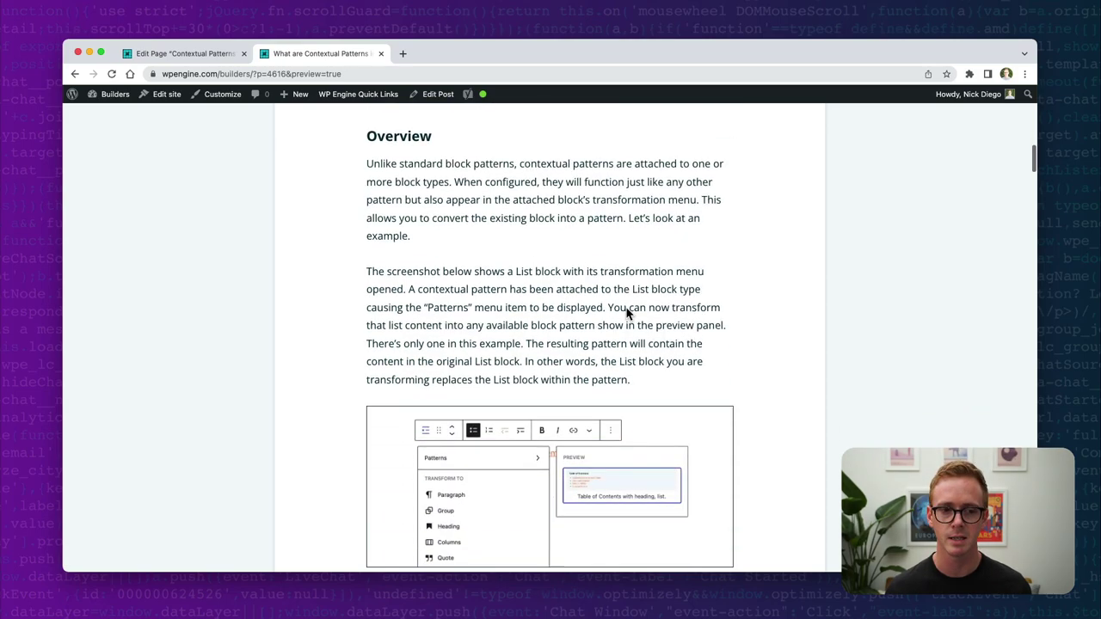
scroll(626, 313, "down", 10)
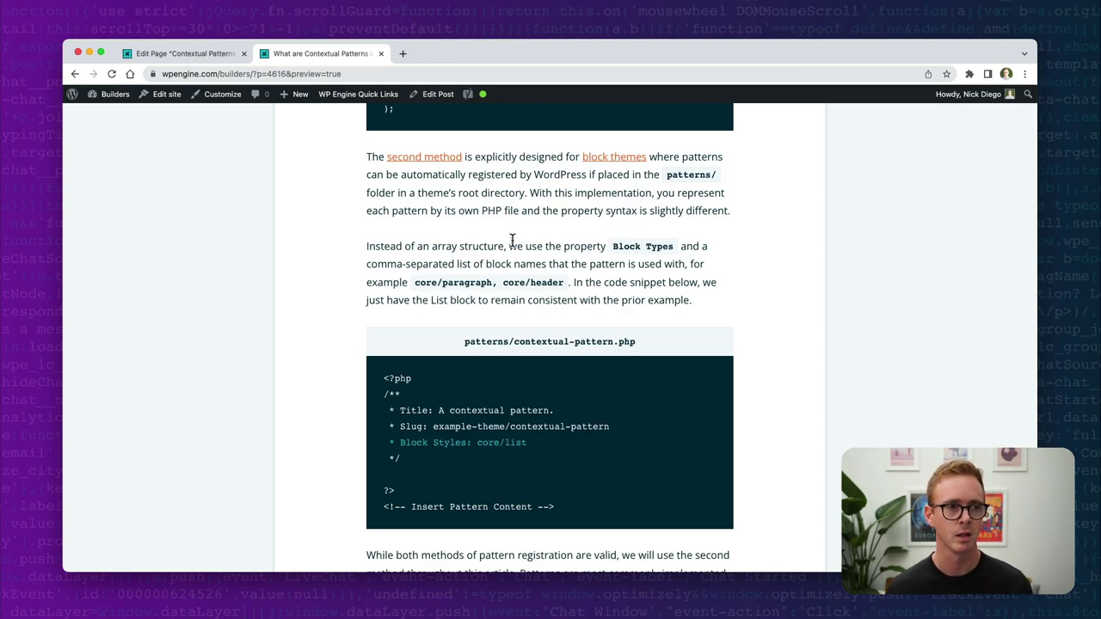
left_click(211, 62)
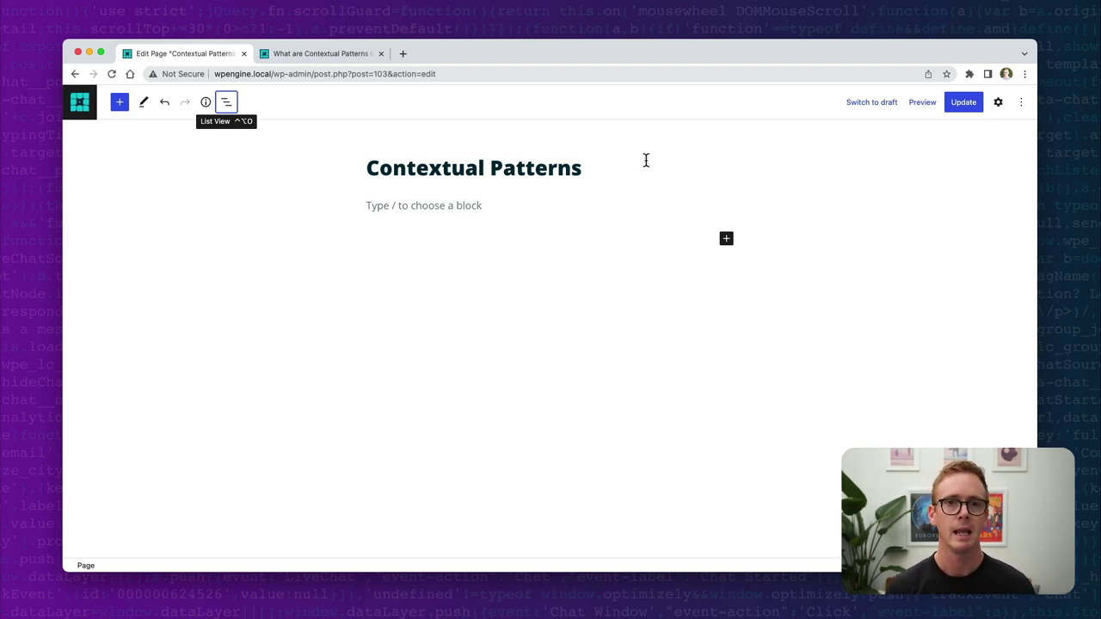
Step: Insert the 'Table of Contents with heading, list' pattern from the General pattern category
left_click(119, 107)
left_click(186, 174)
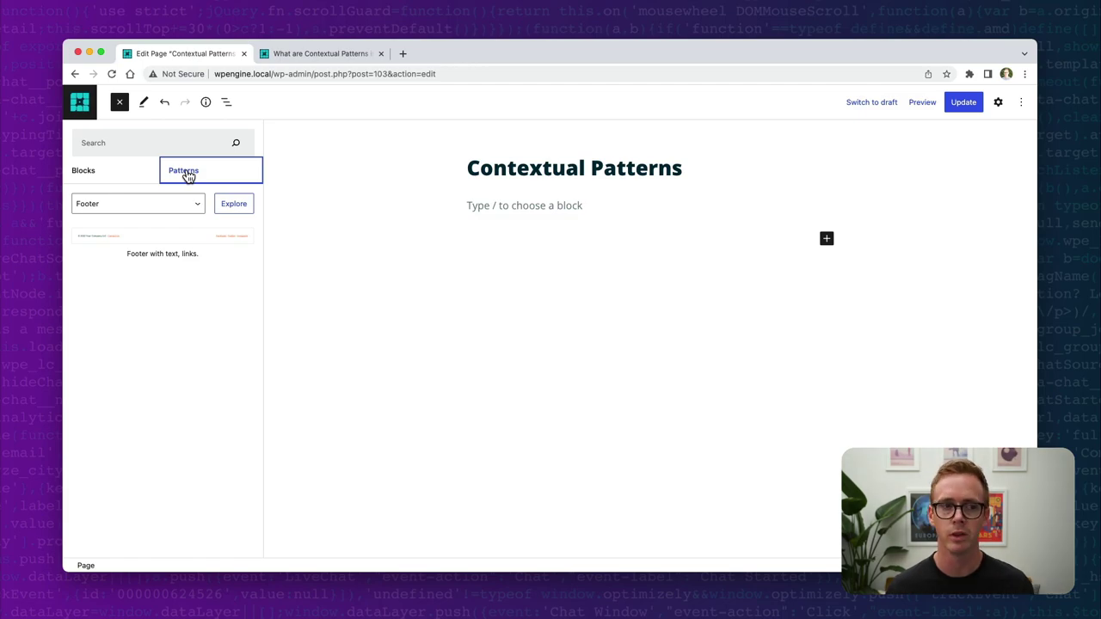
left_click(160, 204)
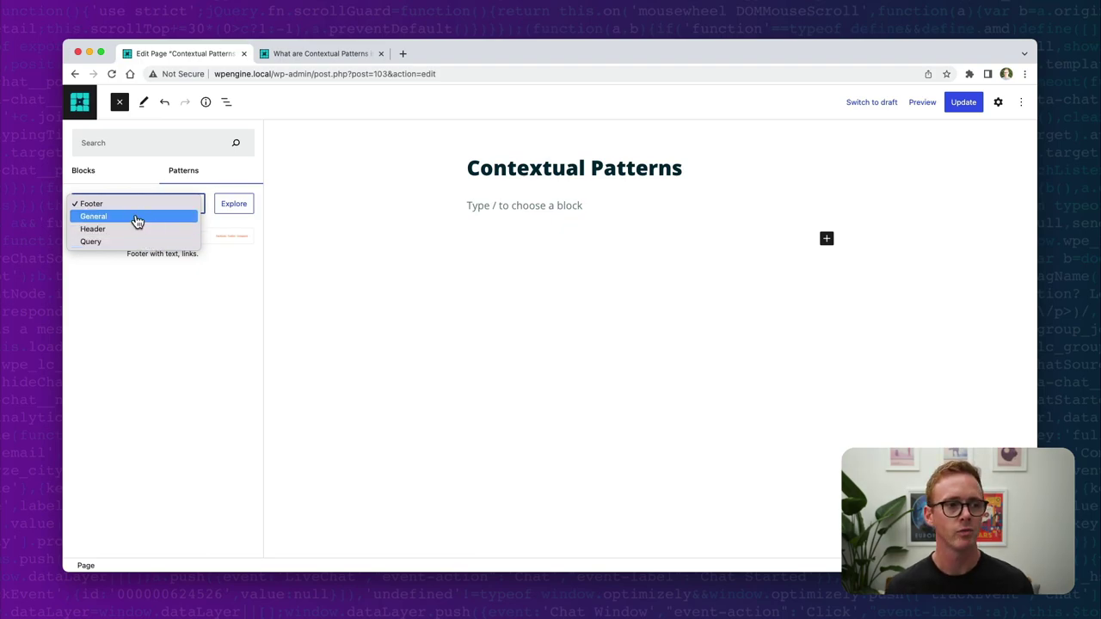
left_click(141, 219)
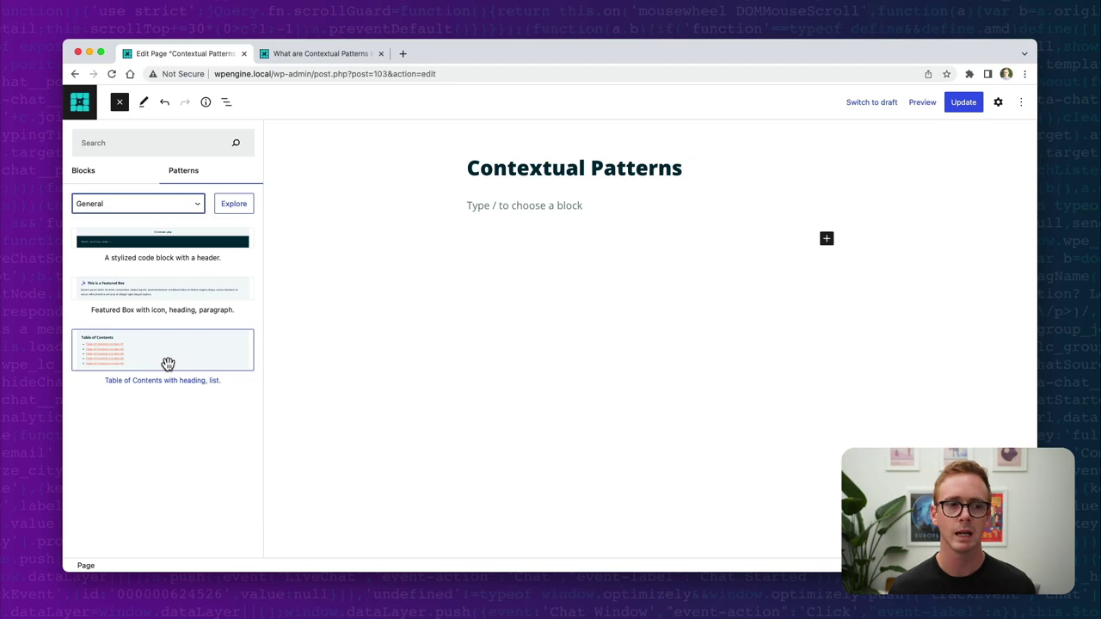
left_click(168, 363)
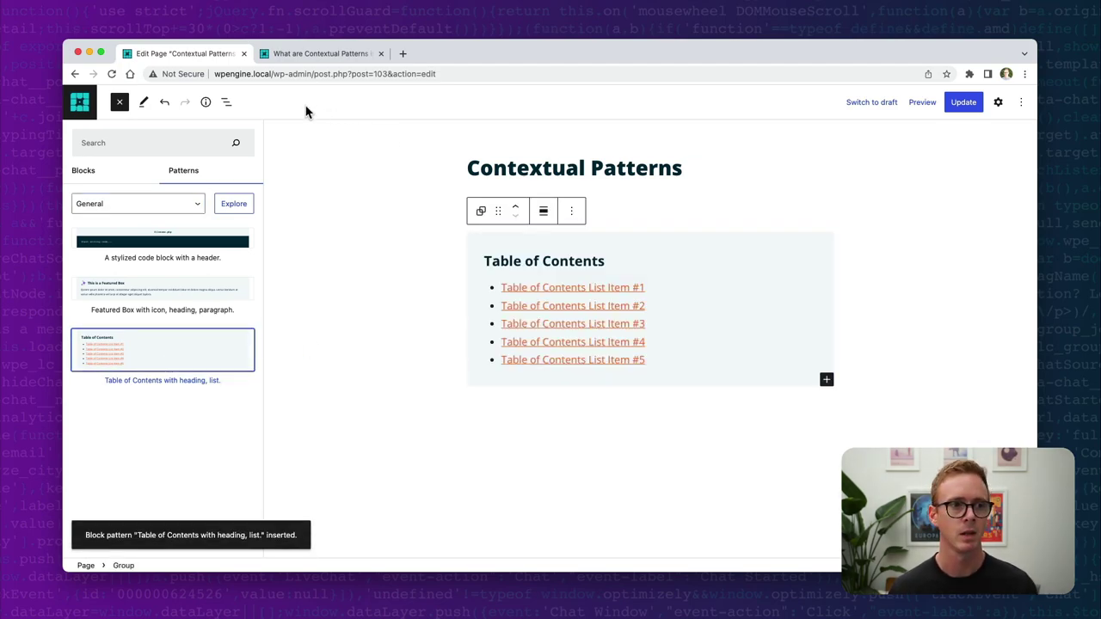
Step: Inspect the Table of Contents in List View as a Group holding a Paragraph and a List, then go to VS Code
left_click(226, 101)
left_click(75, 184)
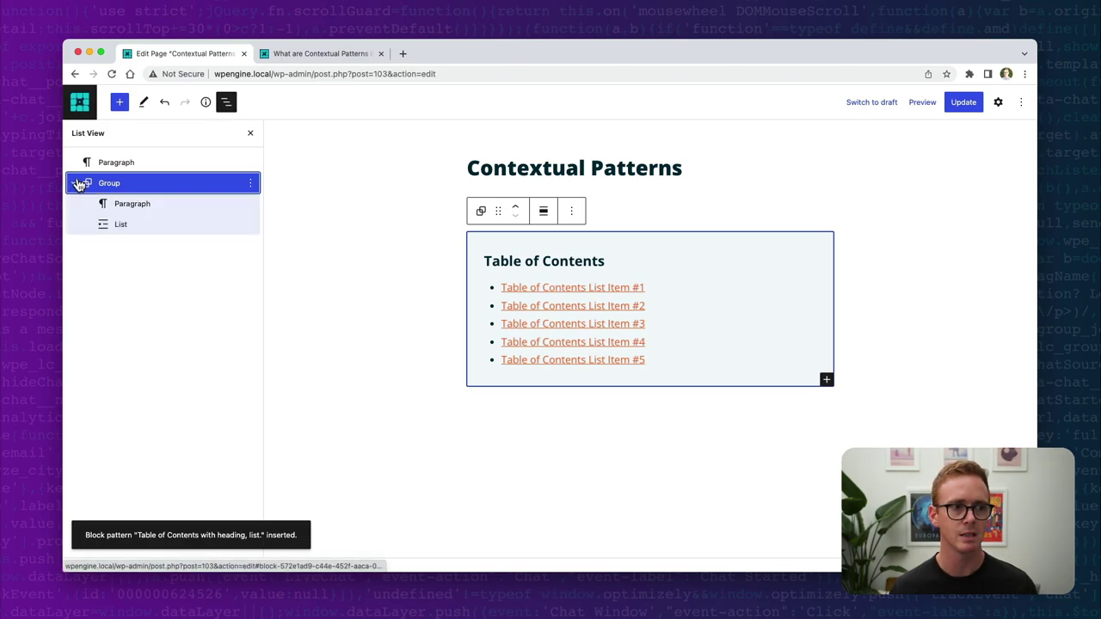
left_click(147, 208)
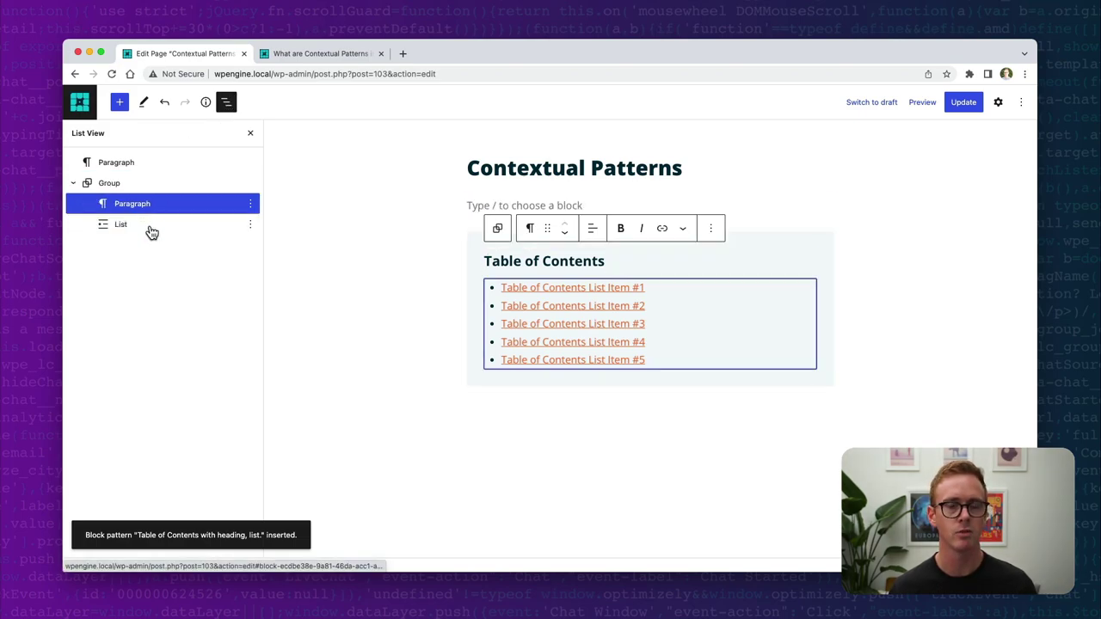
left_click(151, 227)
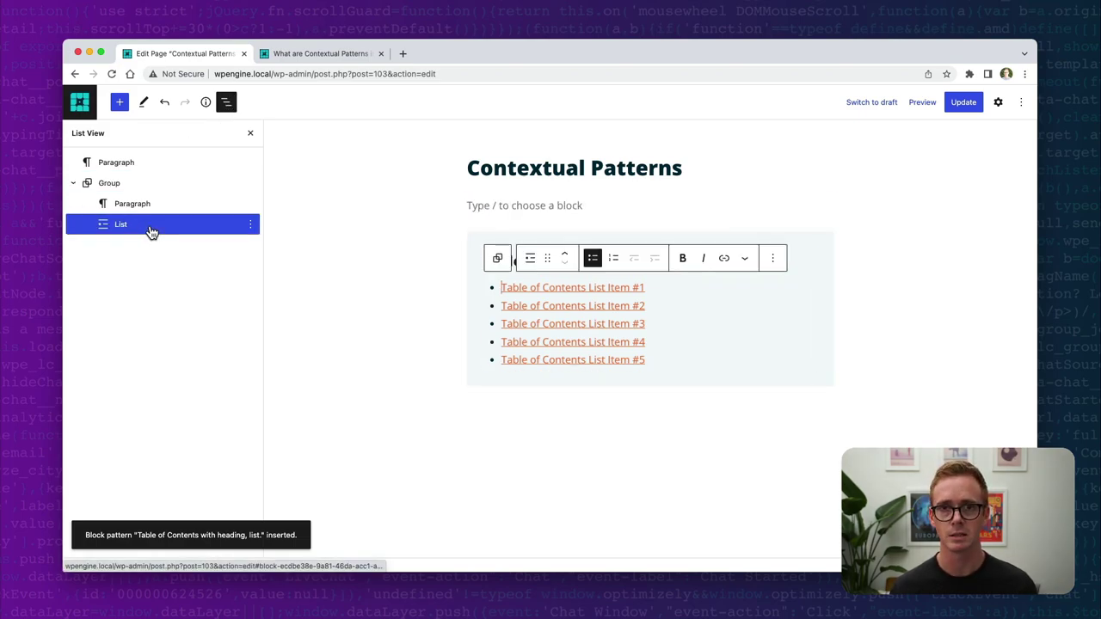
left_click(585, 206)
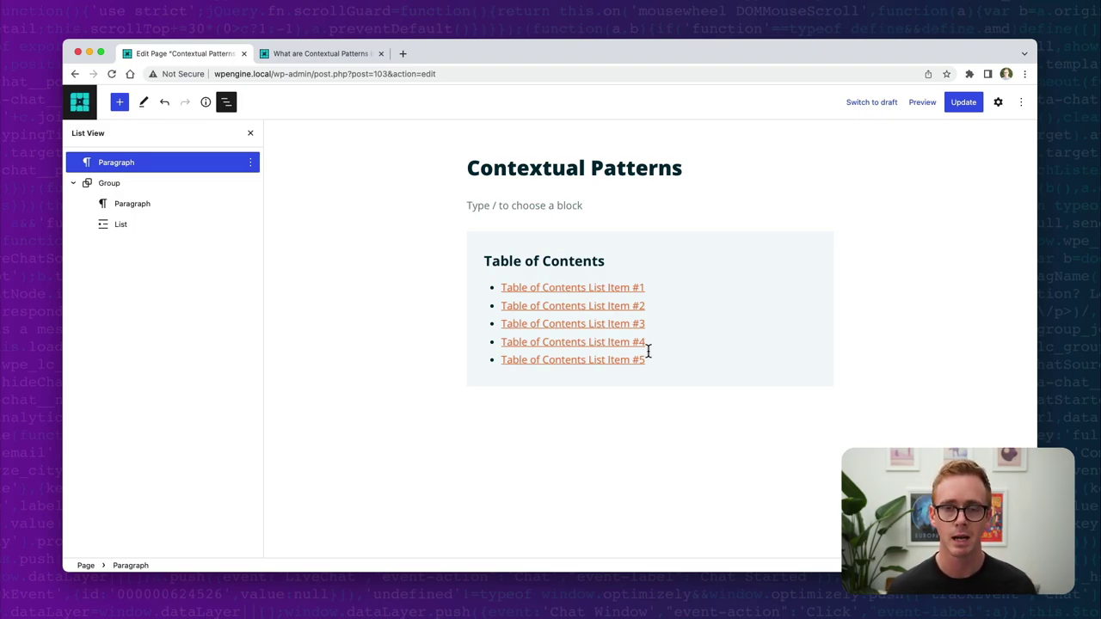
key("ctrl+Right")
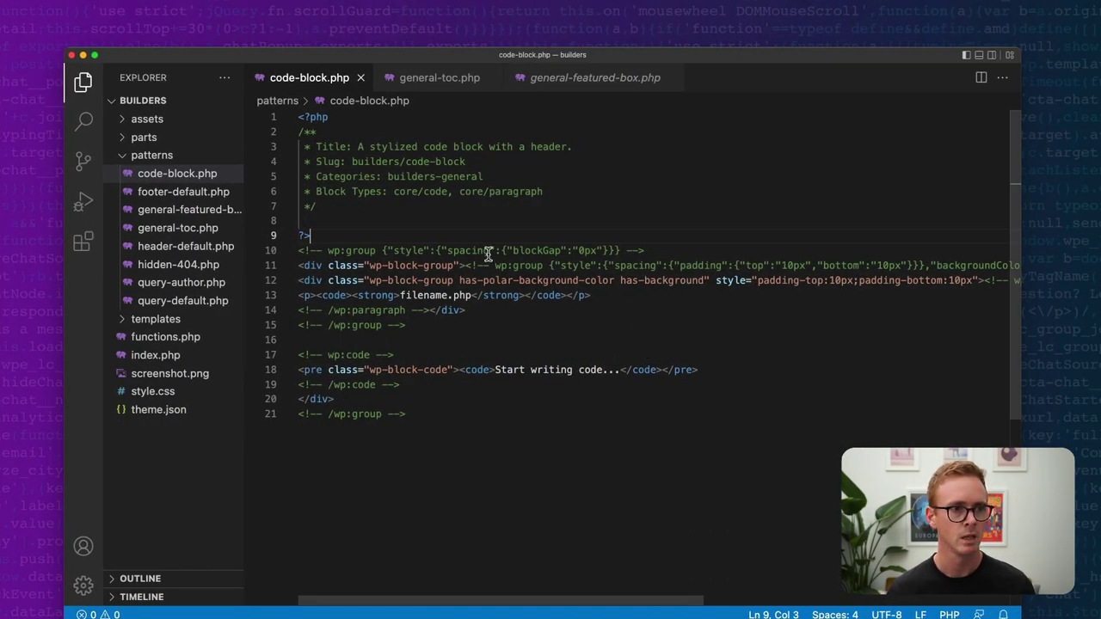
Step: Review general-toc.php, highlighting its markup (lines 10-23) and the 'Block Types: core/list' header line
left_click(211, 229)
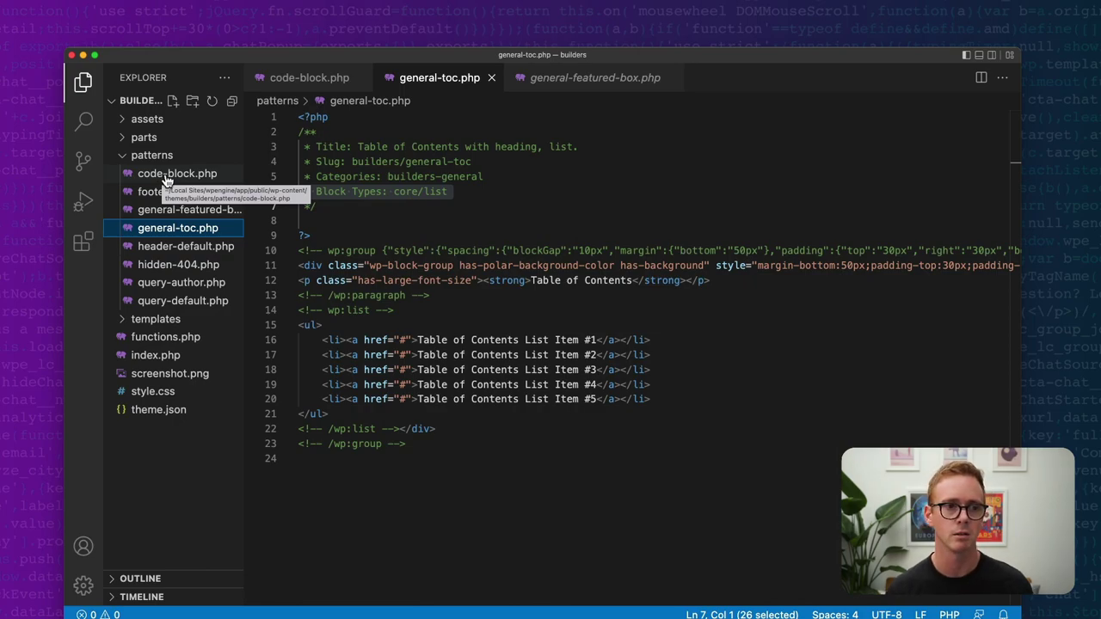
left_click(481, 203)
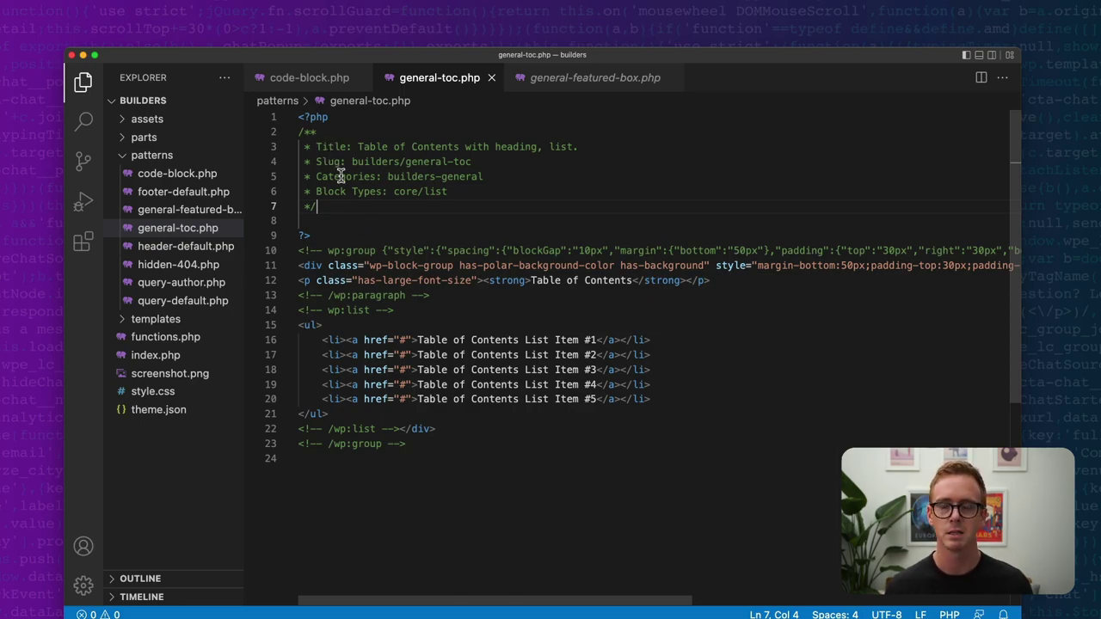
left_click_drag(427, 448, 323, 241)
left_click_drag(449, 191, 297, 191)
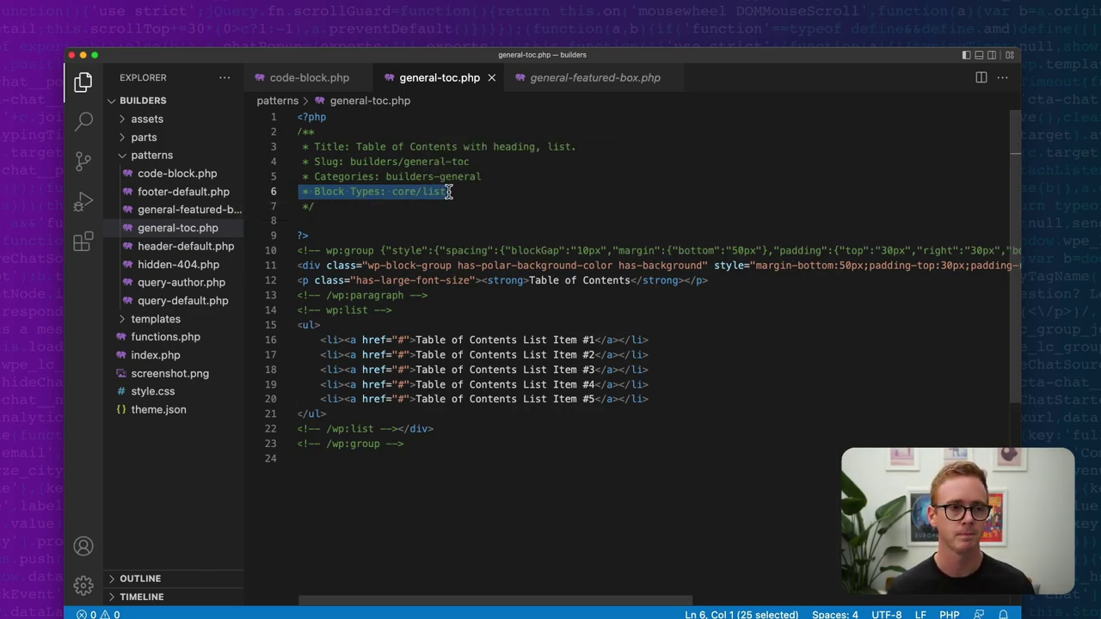
scroll(445, 196, "right", 2)
key("ctrl+Left")
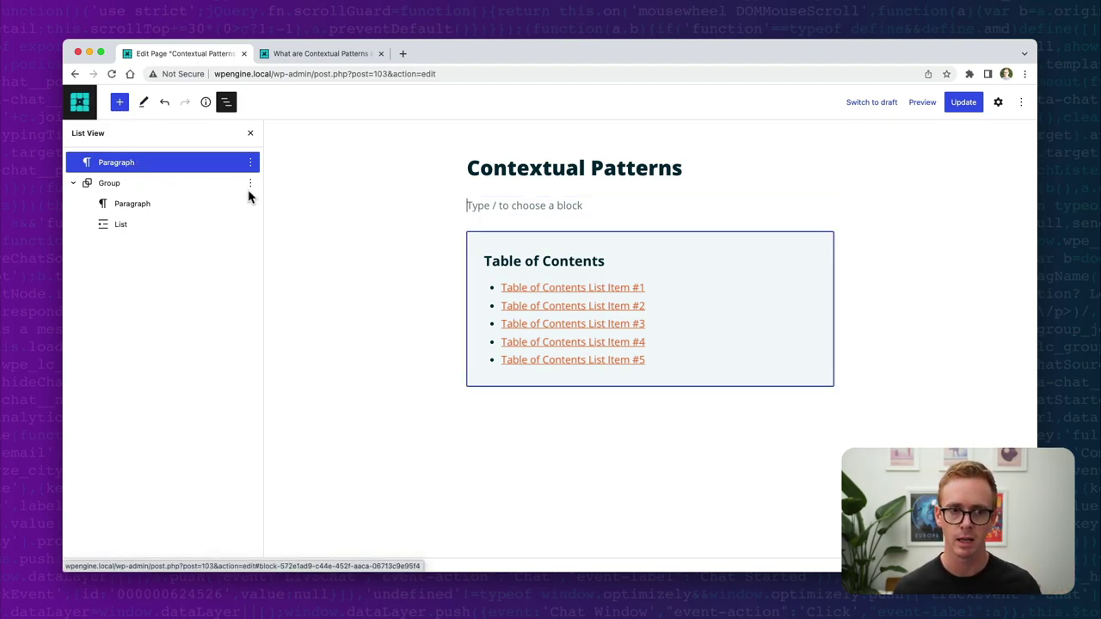
Step: Turn the empty paragraph into a List with items 'New Link' and 'Another Link'
type("/li")
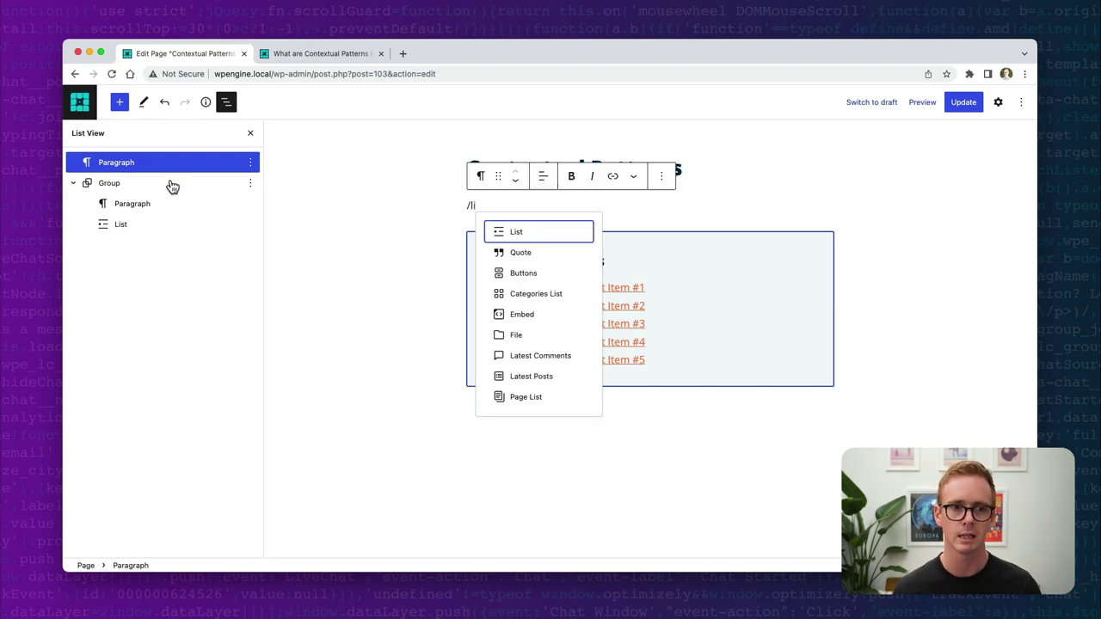
left_click(503, 240)
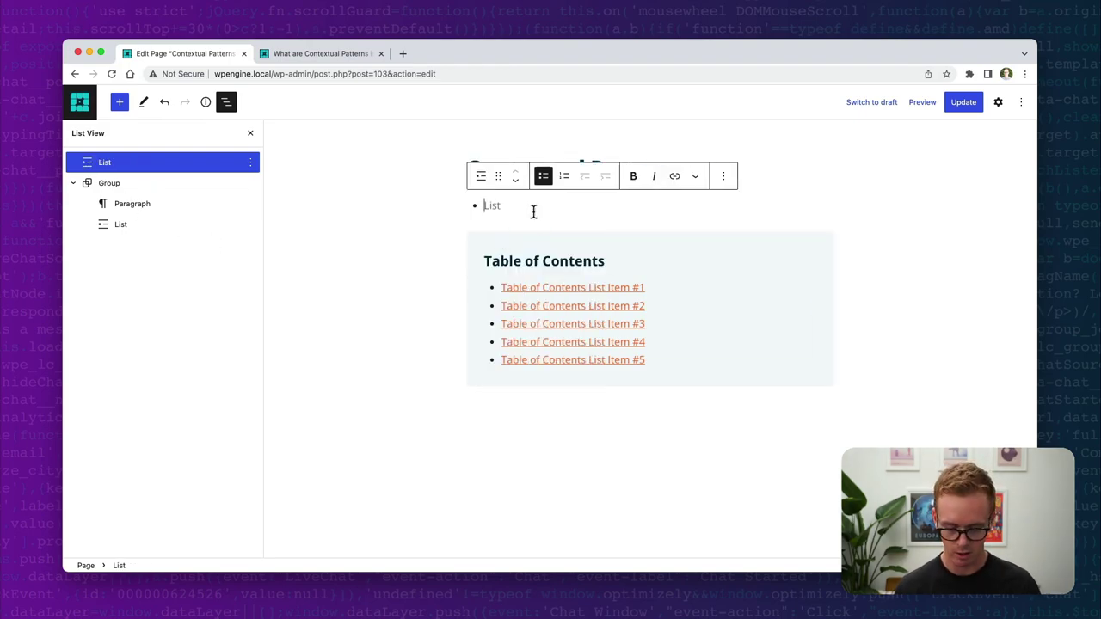
type("No")
key("BackSpace")
type("ew li")
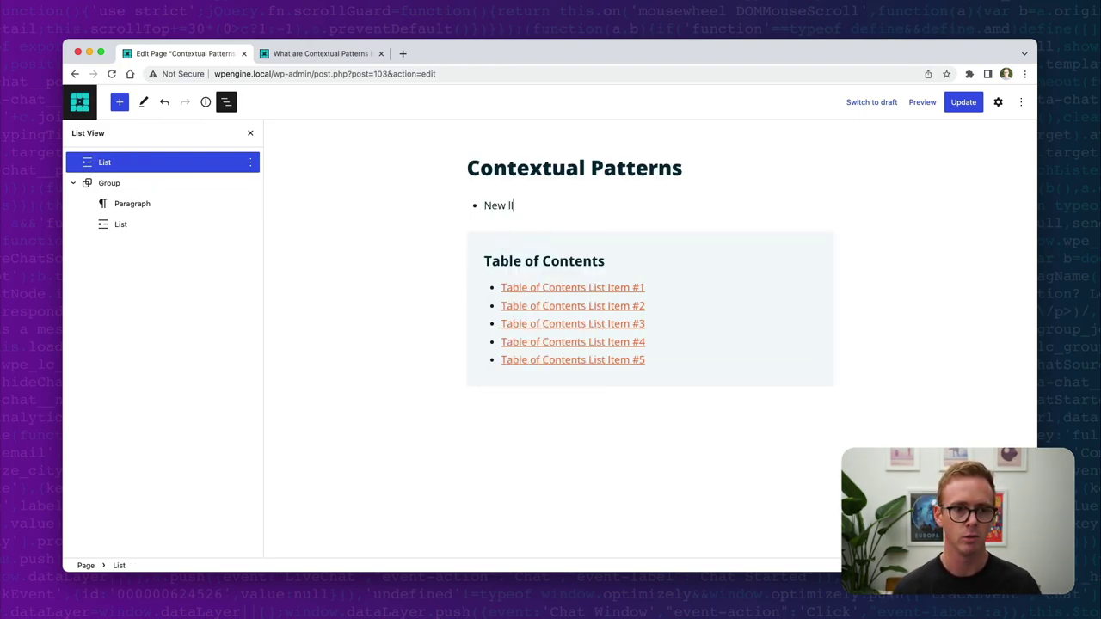
type("nk")
key("Return")
type("Another ")
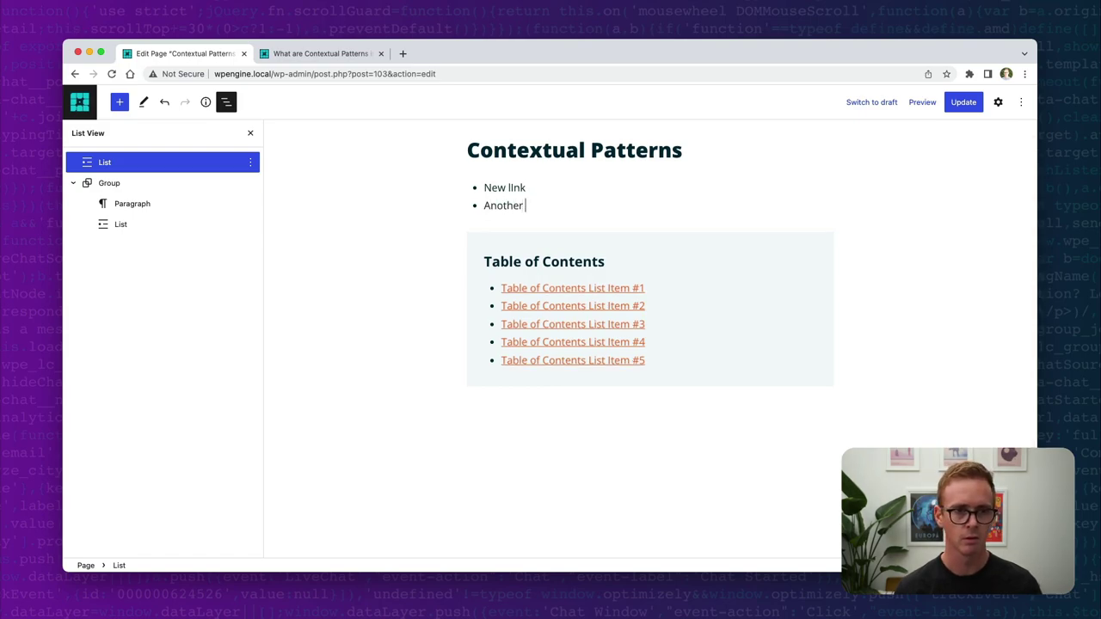
type("Link")
left_click_drag(515, 188, 484, 188)
type("L")
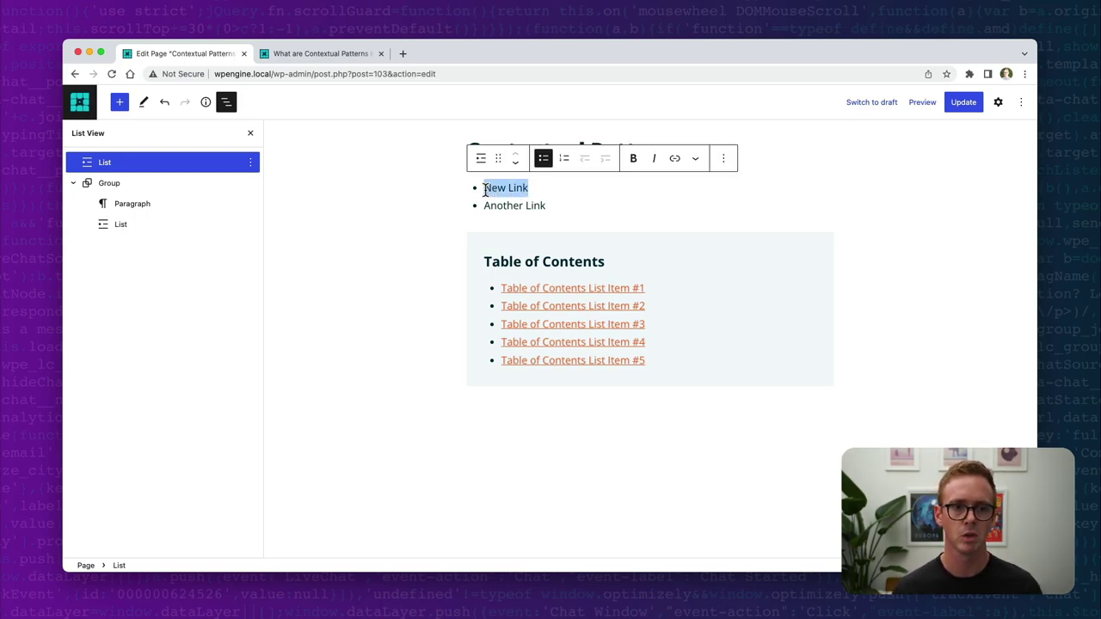
Step: Link both list items, New Link and Another Link, to '#'
left_click(676, 159)
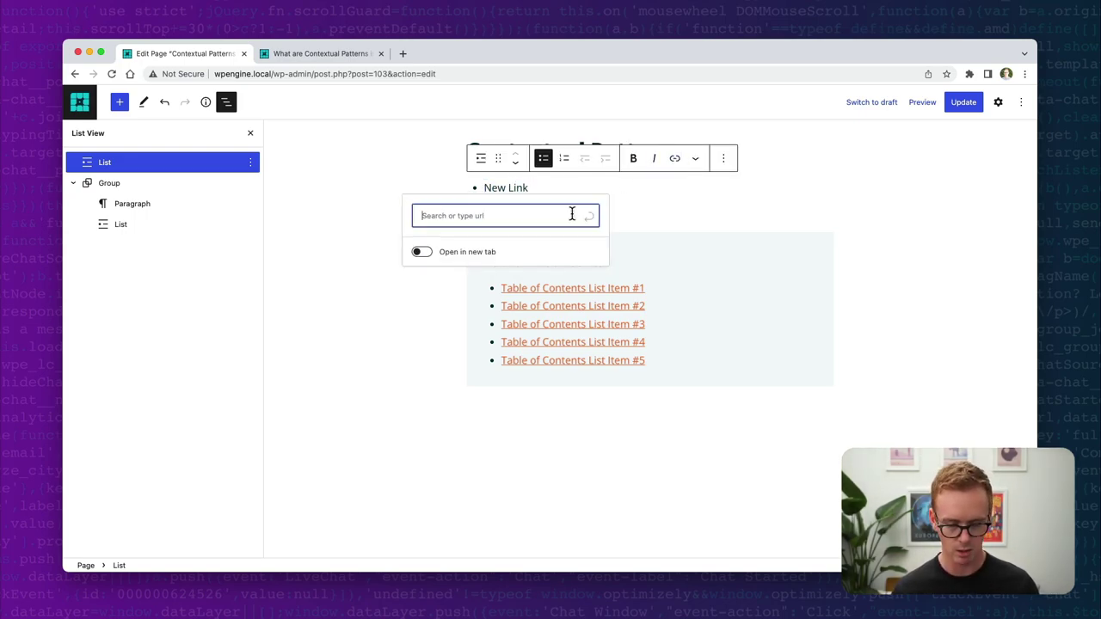
type("#")
key("Return")
left_click_drag(550, 206, 484, 206)
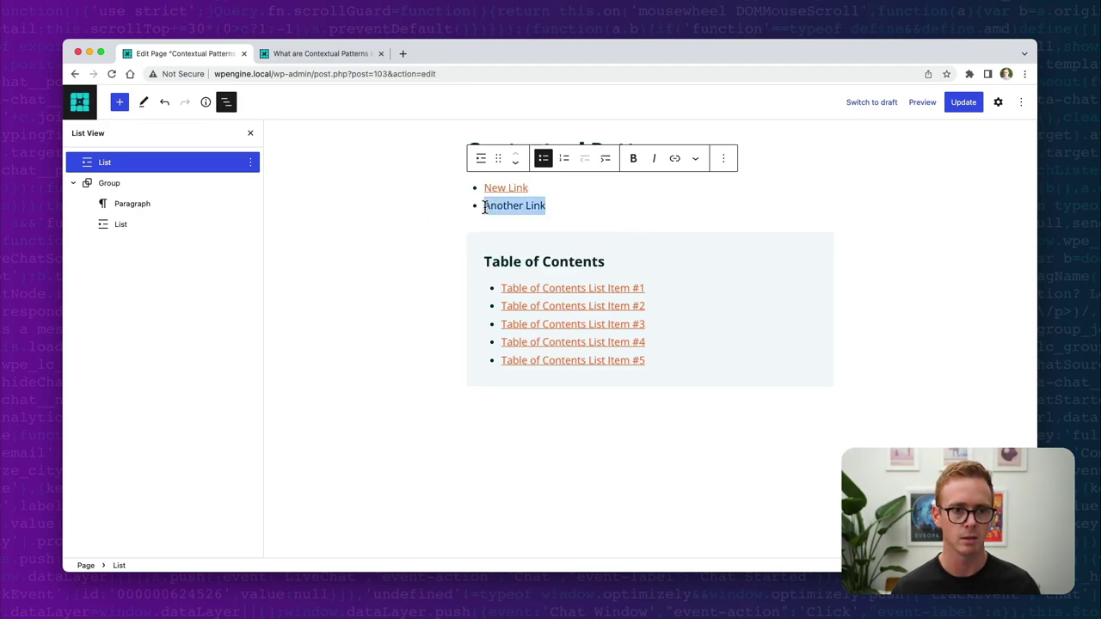
left_click(675, 159)
type("#")
key("Return")
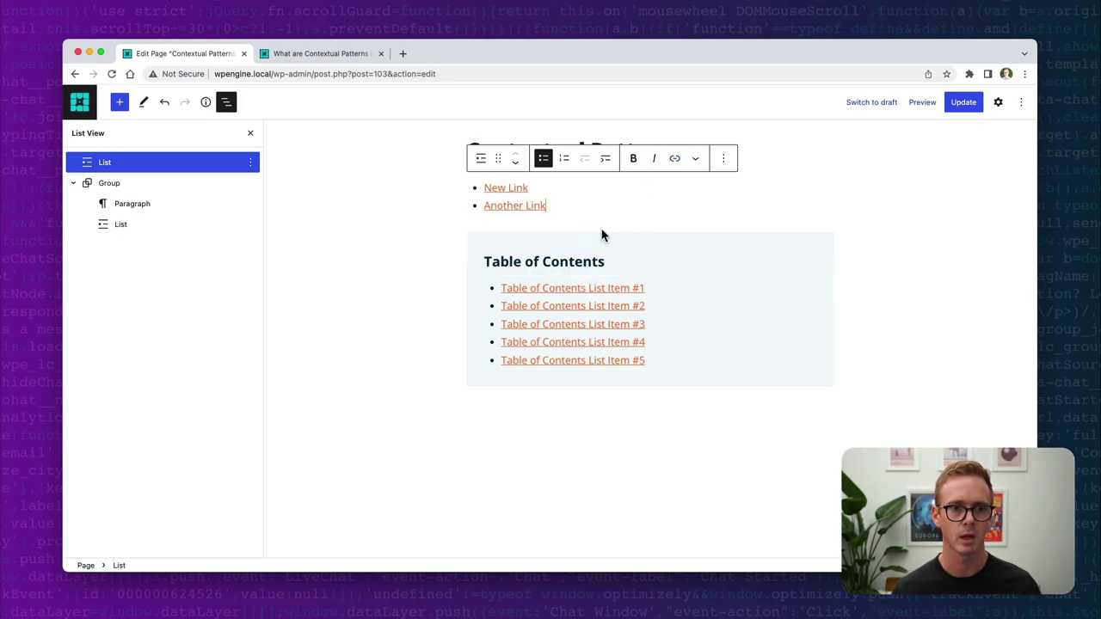
left_click(845, 215)
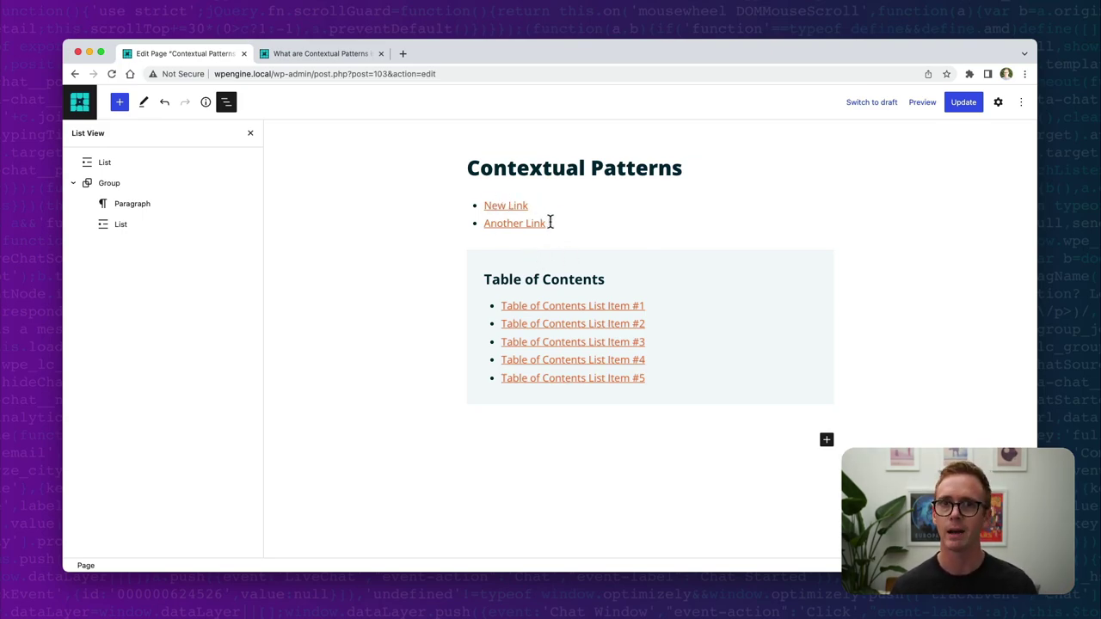
left_click_drag(558, 225, 467, 206)
key("super+c")
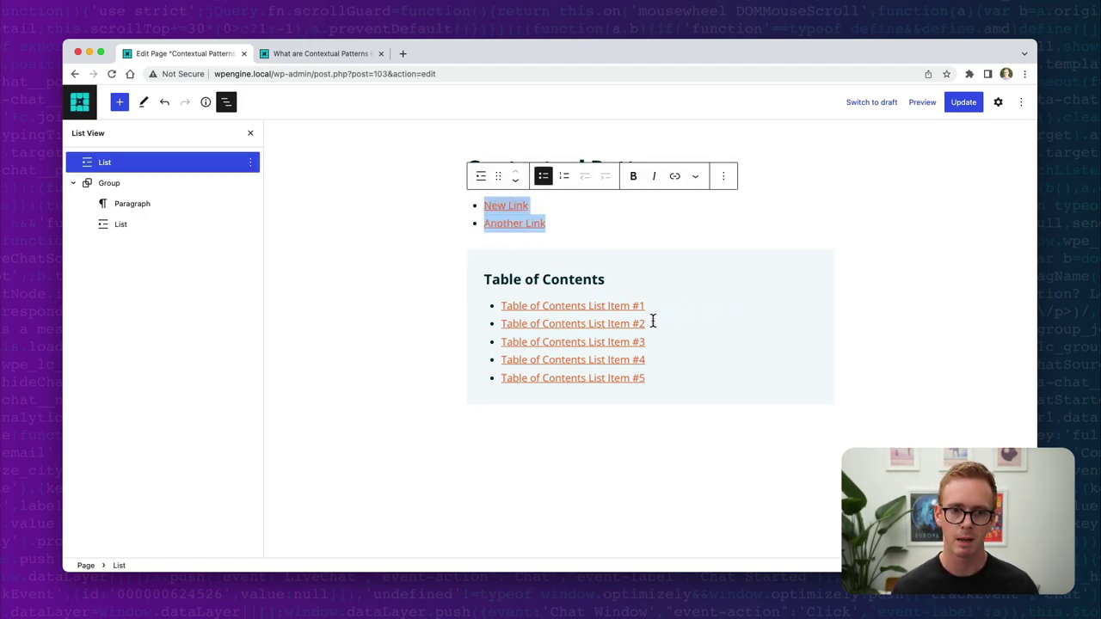
left_click_drag(646, 379, 487, 310)
key("super+v")
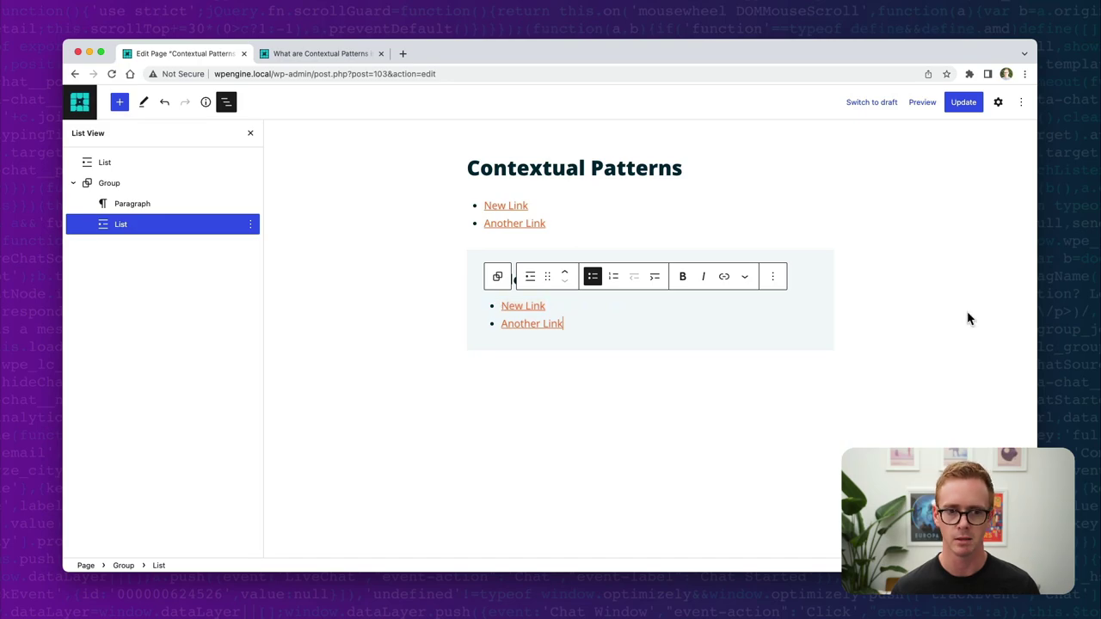
left_click(156, 103)
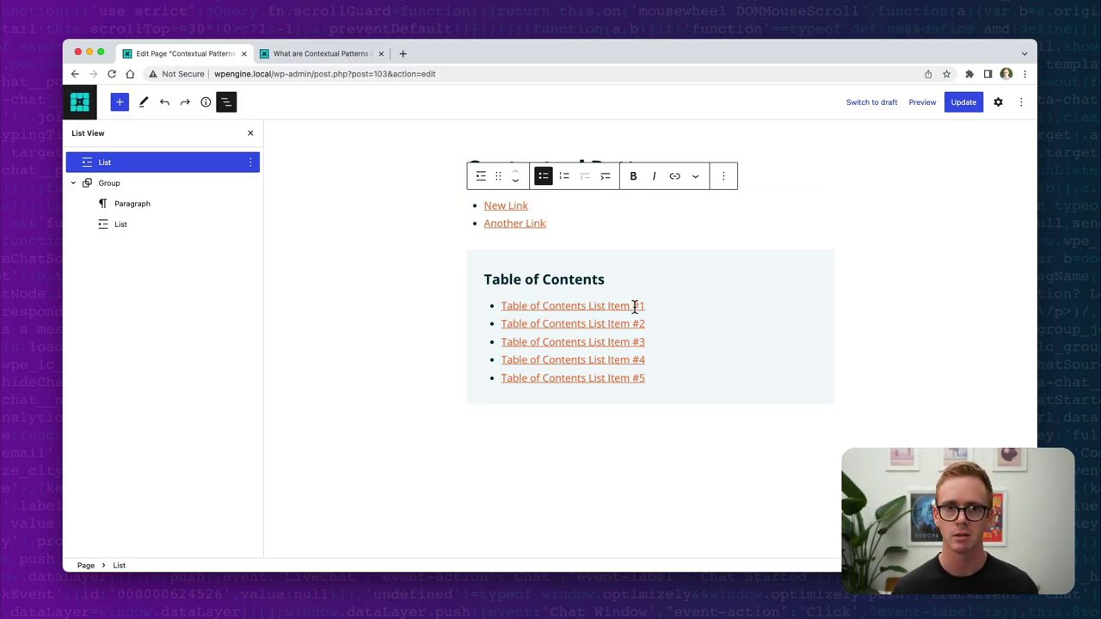
Step: Transform the New Link / Another Link list into the Table of Contents pattern via its Patterns transform
left_click(482, 177)
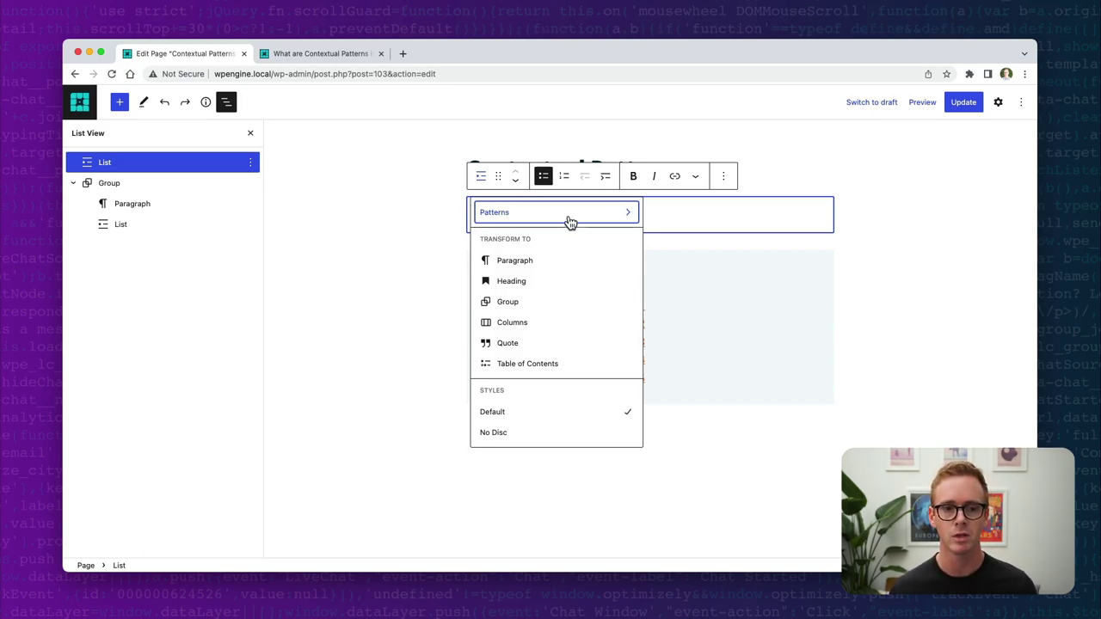
left_click(506, 214)
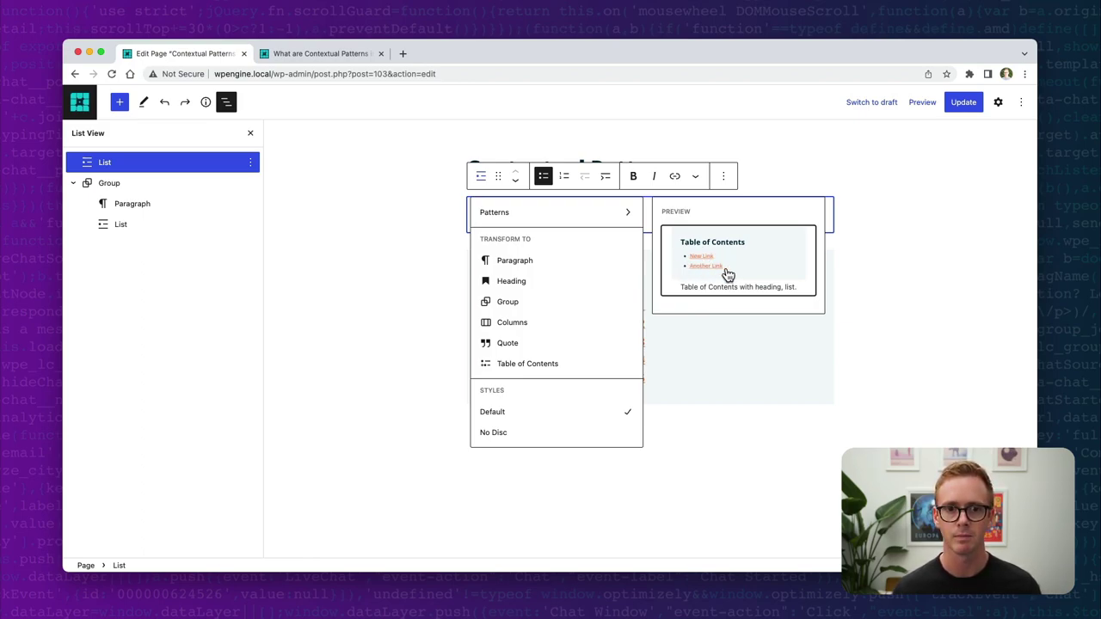
left_click(755, 244)
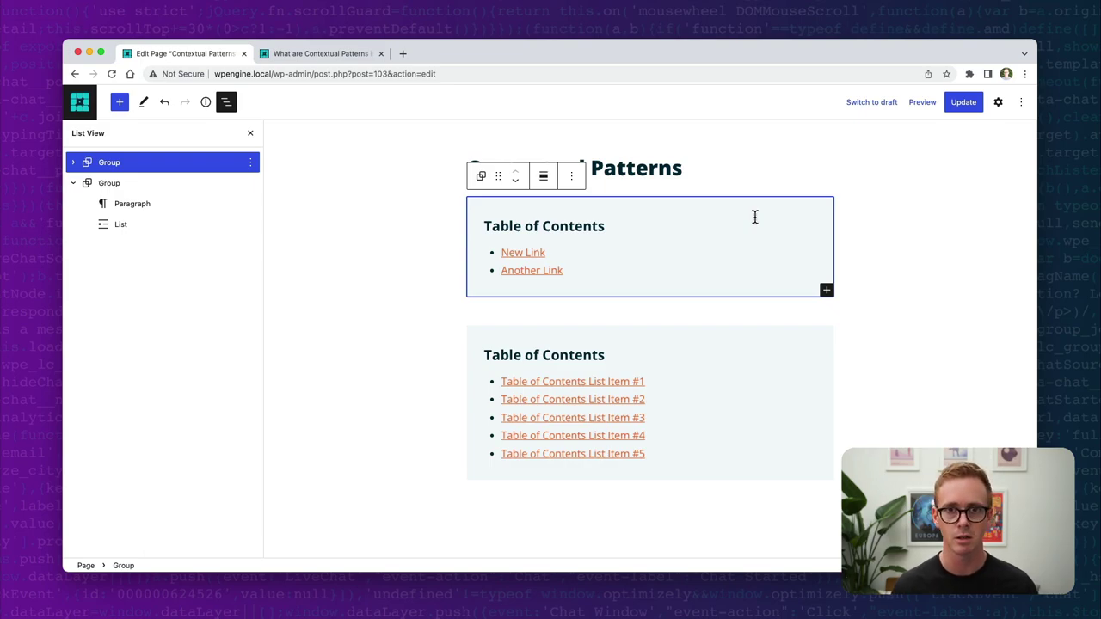
scroll(756, 217, "down", 1)
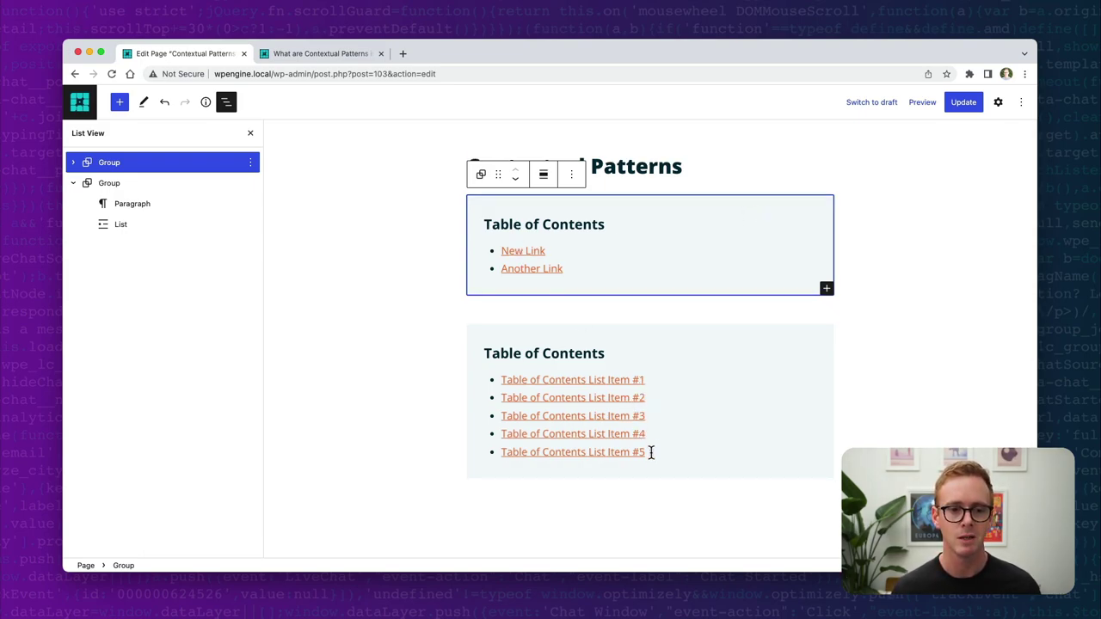
left_click_drag(651, 452, 522, 365)
Step: Place the caret in the converted Table of Contents list after Another Link
left_click(575, 266)
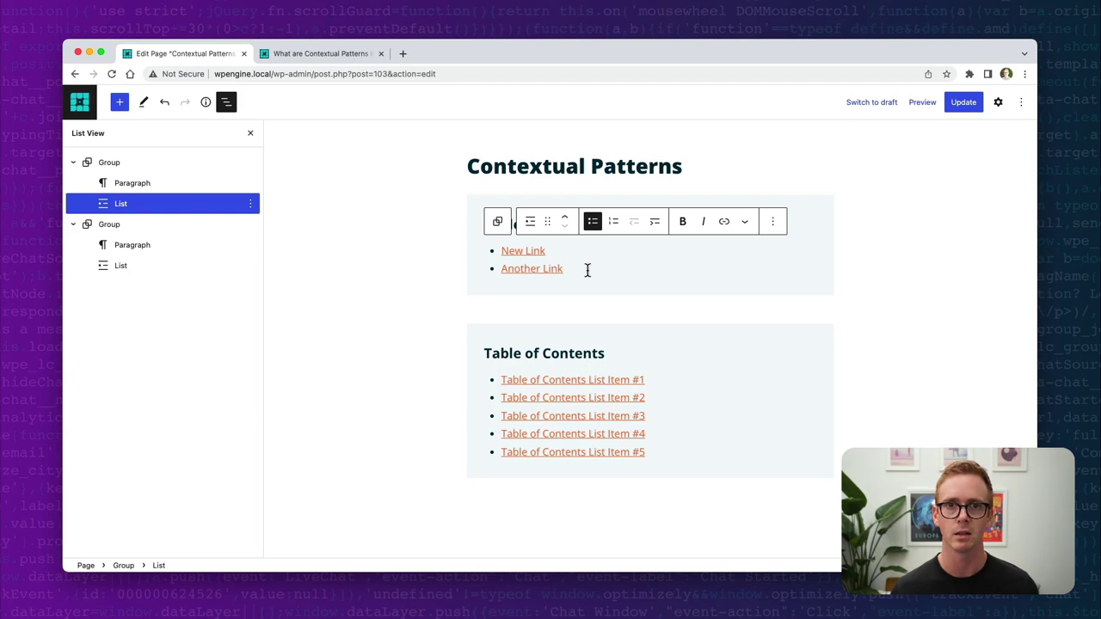
left_click(588, 270)
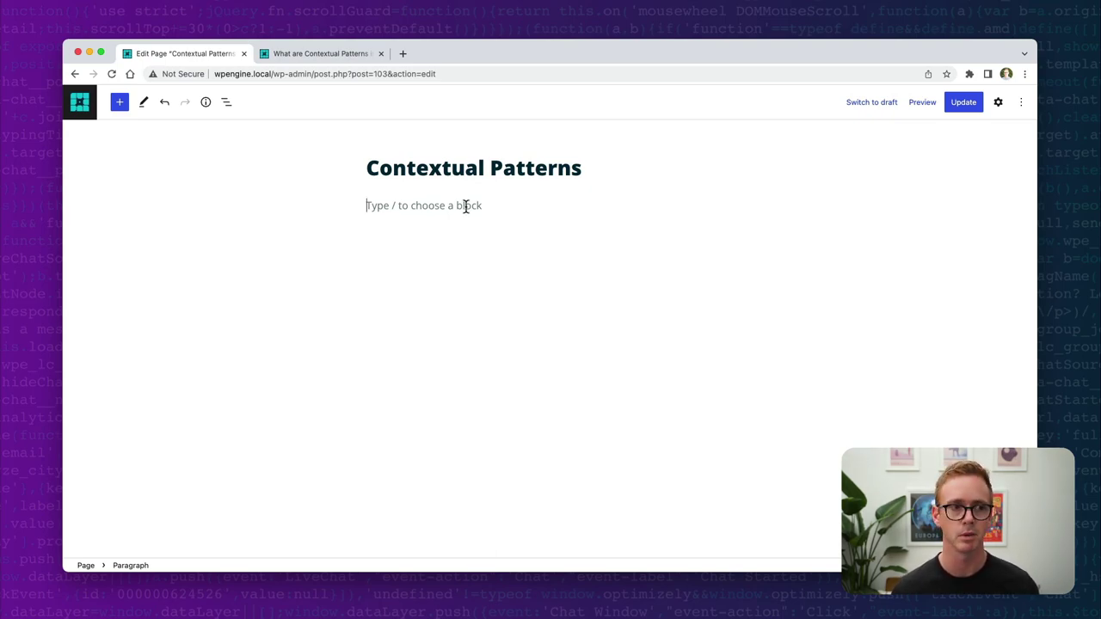
Step: Insert the stylized code block pattern from the General pattern category
left_click(120, 101)
left_click(196, 176)
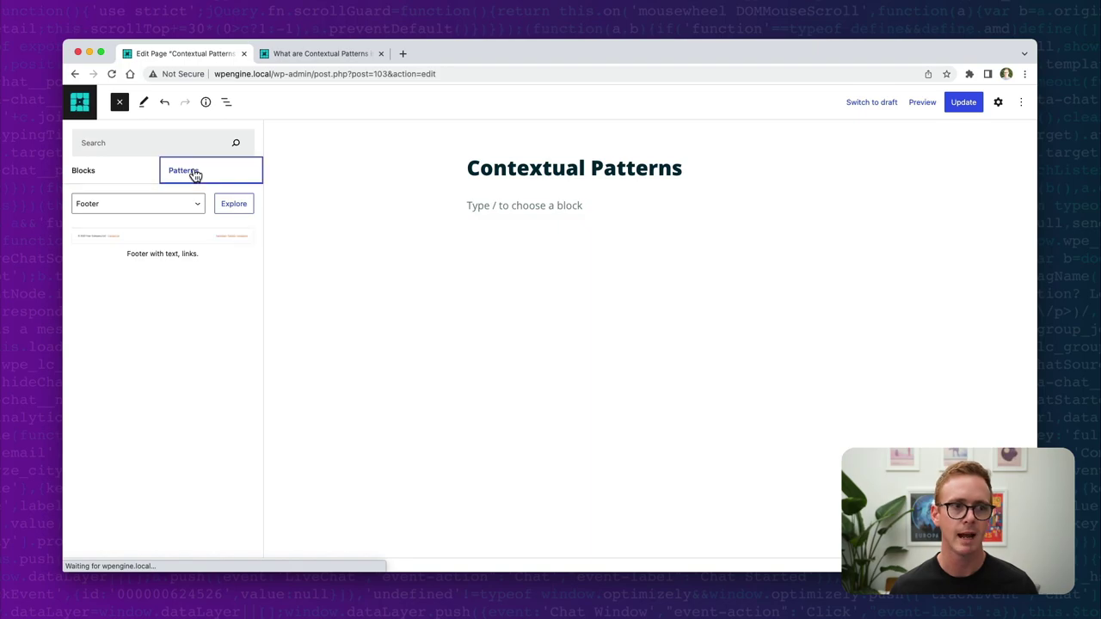
left_click(197, 210)
key("Return")
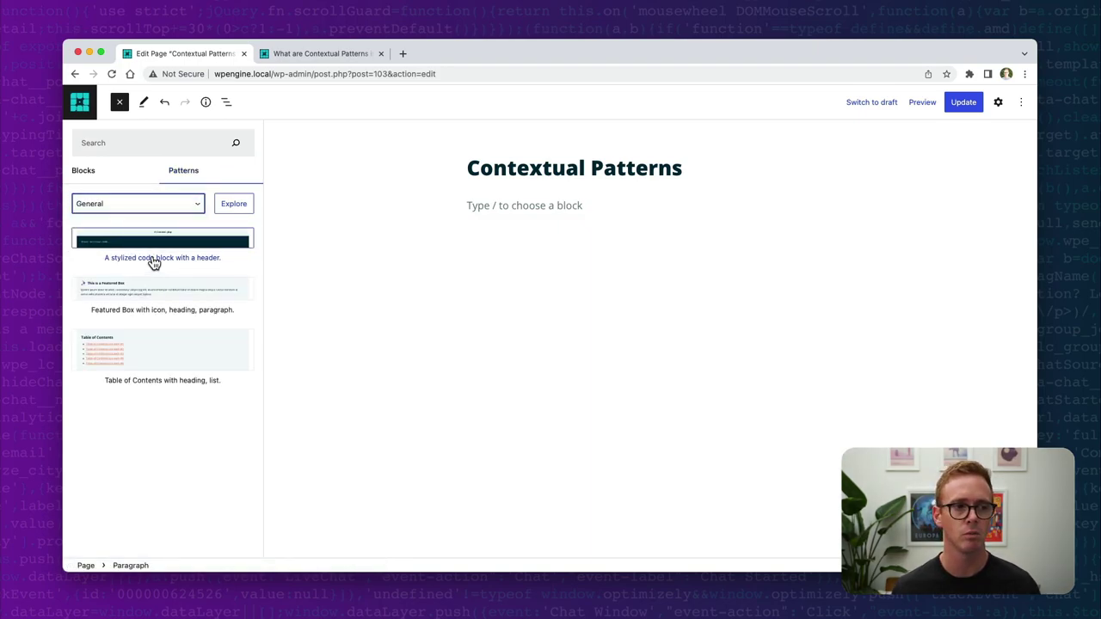
left_click(153, 261)
left_click(817, 318)
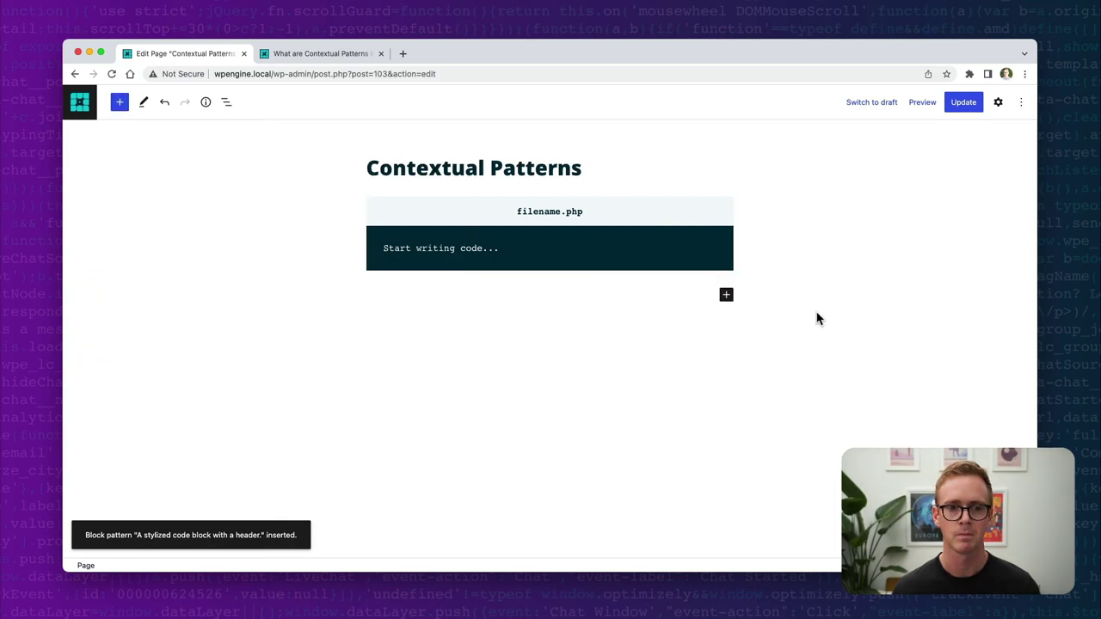
Step: Expand the Group and Row in List View to show the pattern's Paragraph and Code blocks
left_click(226, 101)
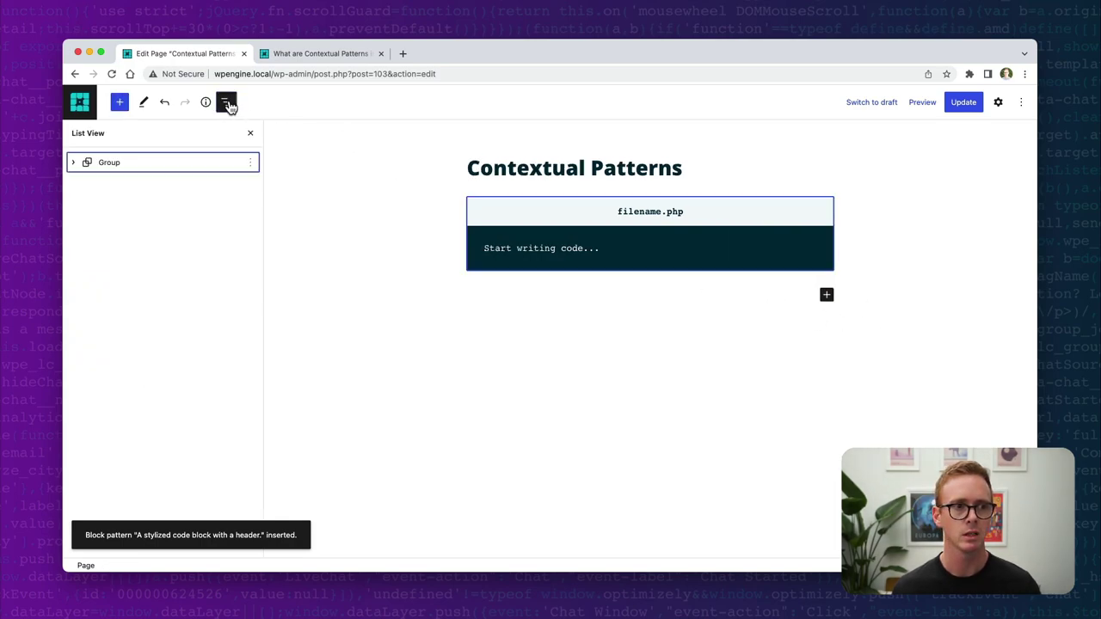
left_click(74, 163)
left_click(86, 186)
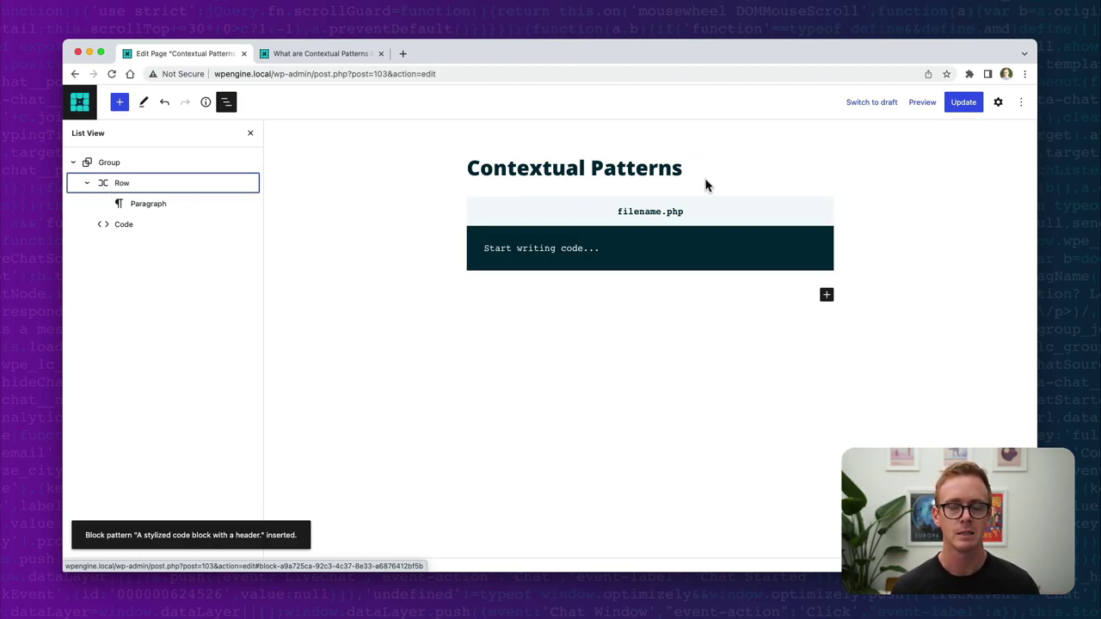
key("super+Tab")
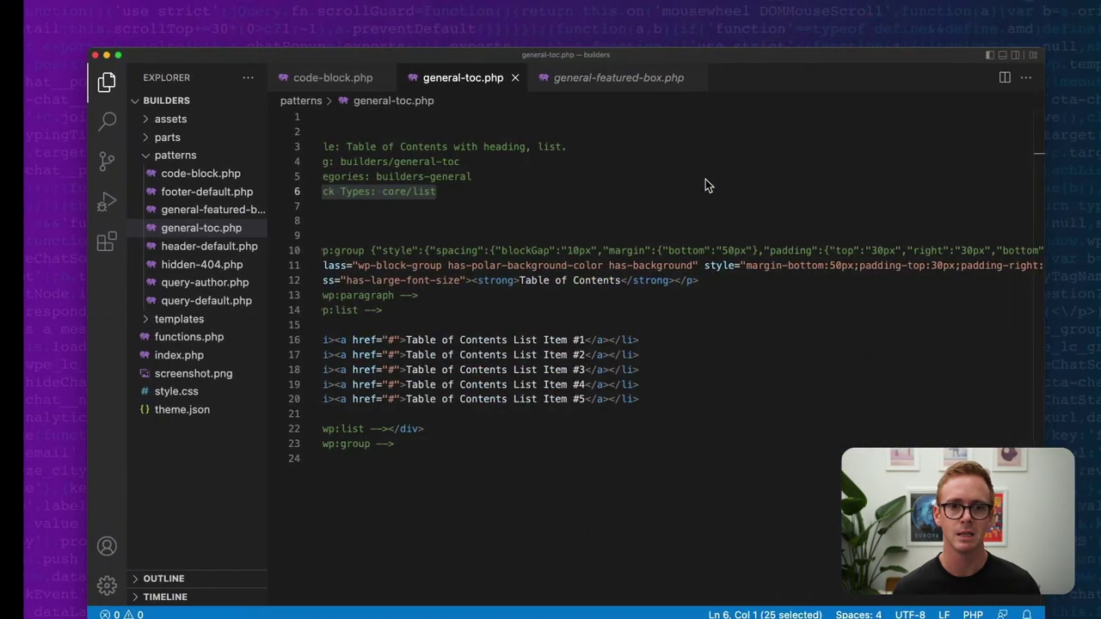
Step: Open code-block.php and highlight its 'Block Types: core/code, core/paragraph' header on line 6
left_click(184, 175)
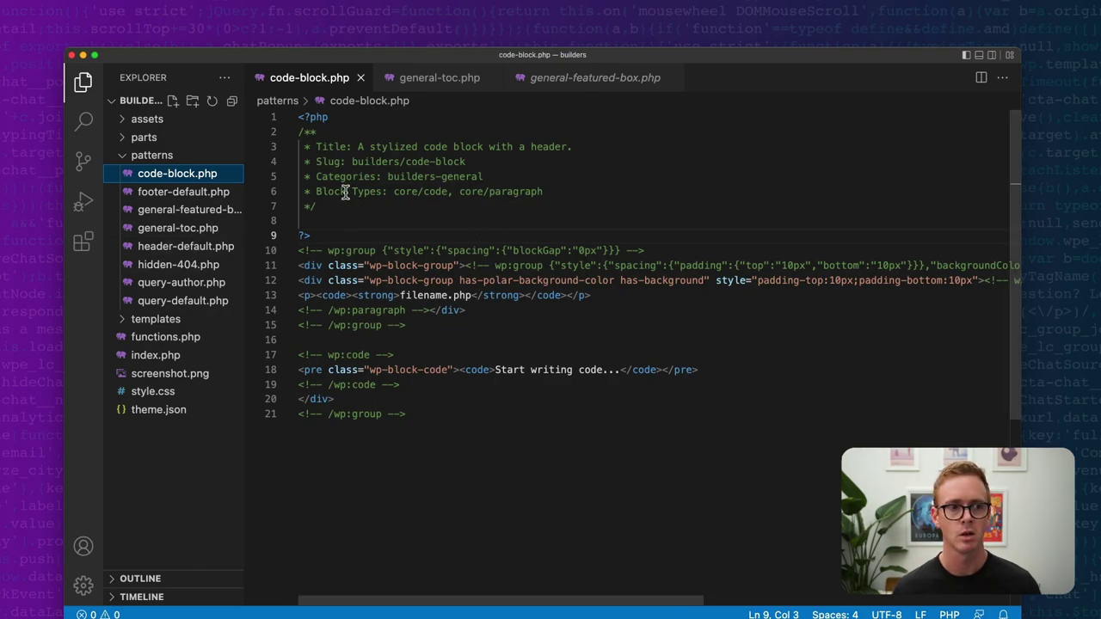
left_click_drag(316, 191, 383, 191)
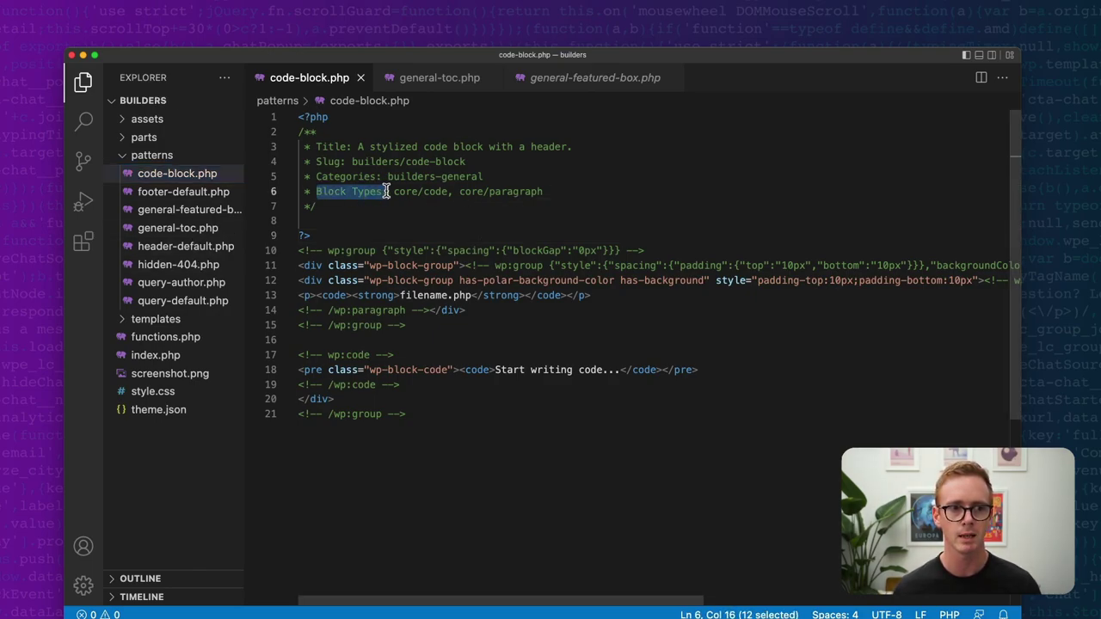
left_click(394, 192)
left_click_drag(394, 191, 544, 192)
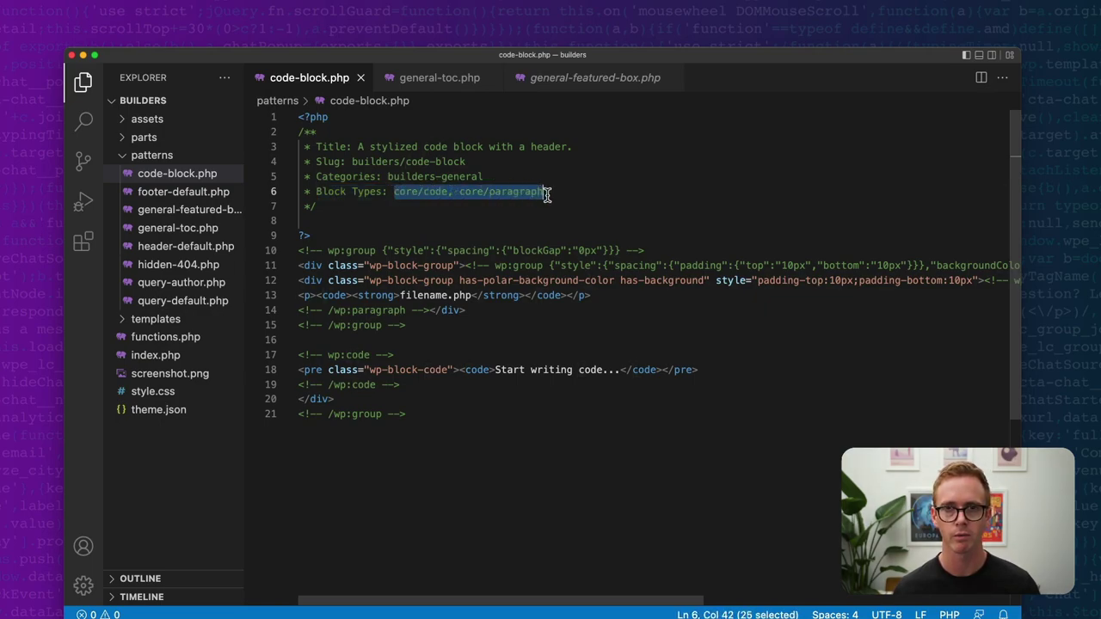